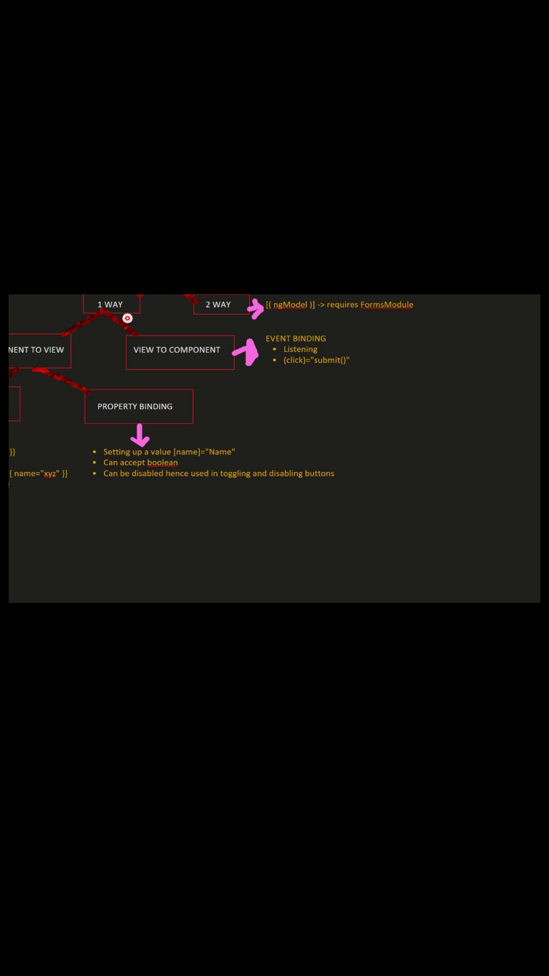
pyautogui.moveTo(109, 327); pyautogui.dragTo(159, 296)
pyautogui.moveTo(212, 325); pyautogui.dragTo(232, 313)
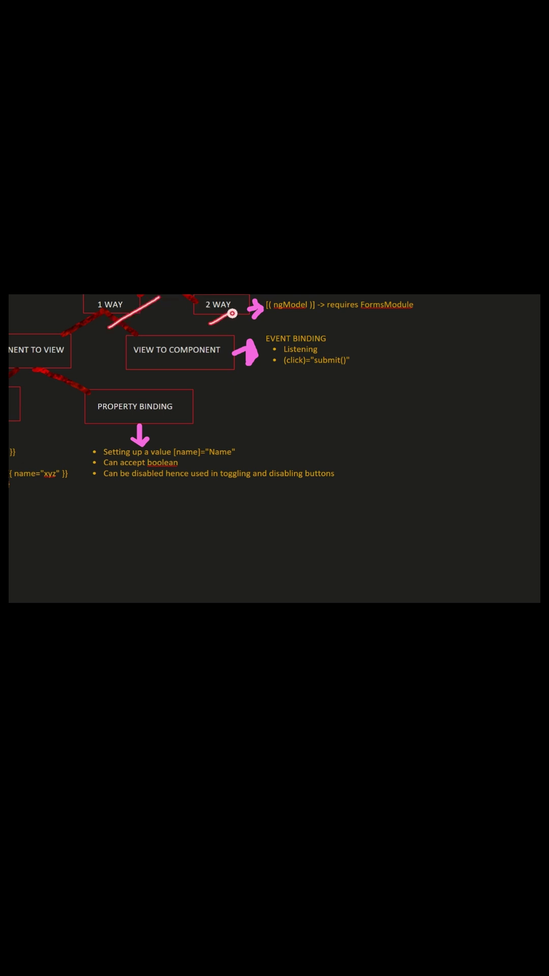